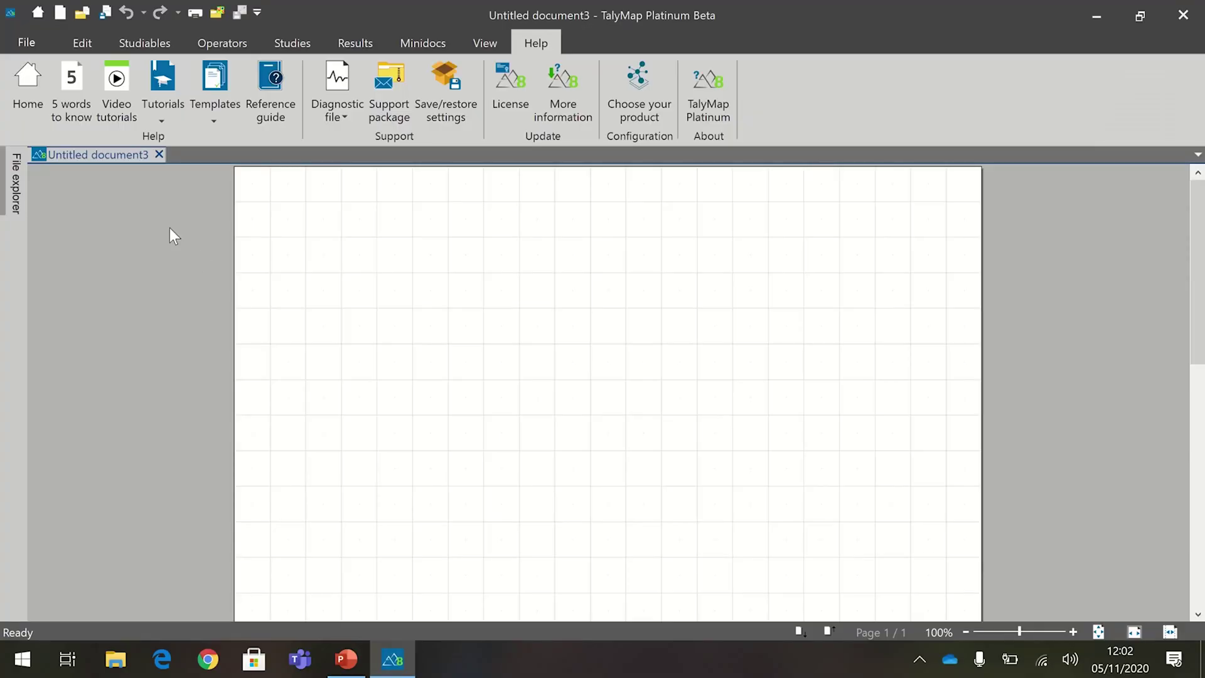
# Enable all six profilometers, including Surtronic S-series, in Metrology preferences.
pyautogui.click(27, 44)
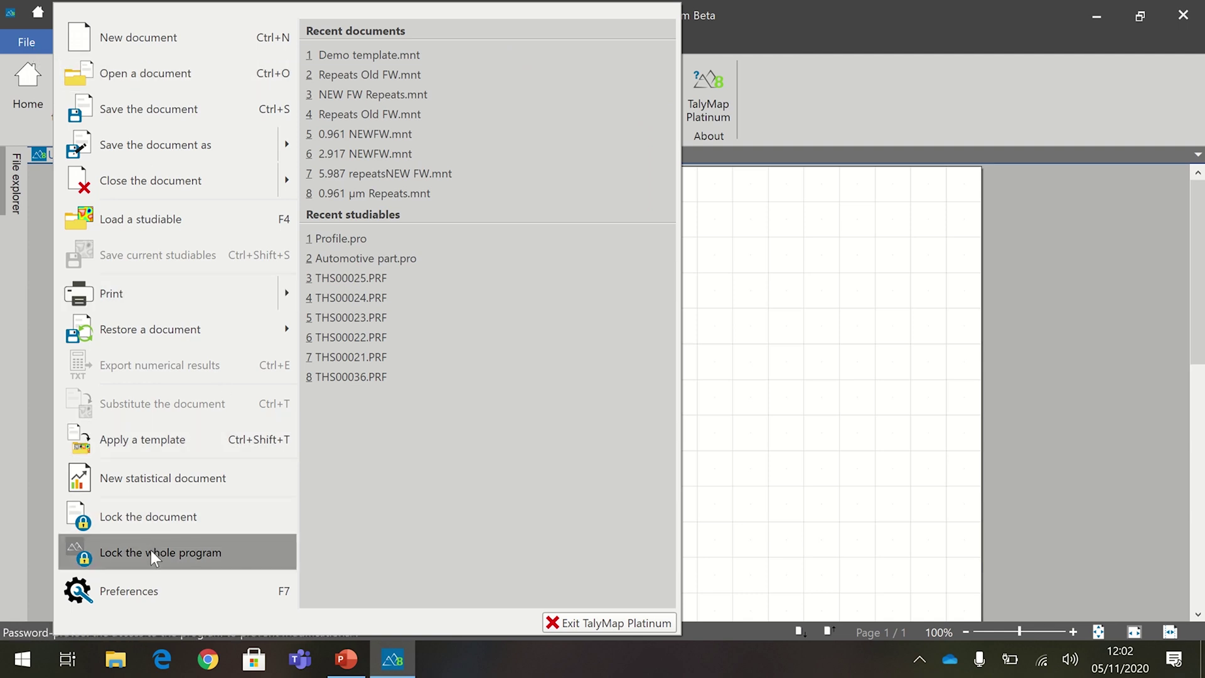
pyautogui.click(152, 587)
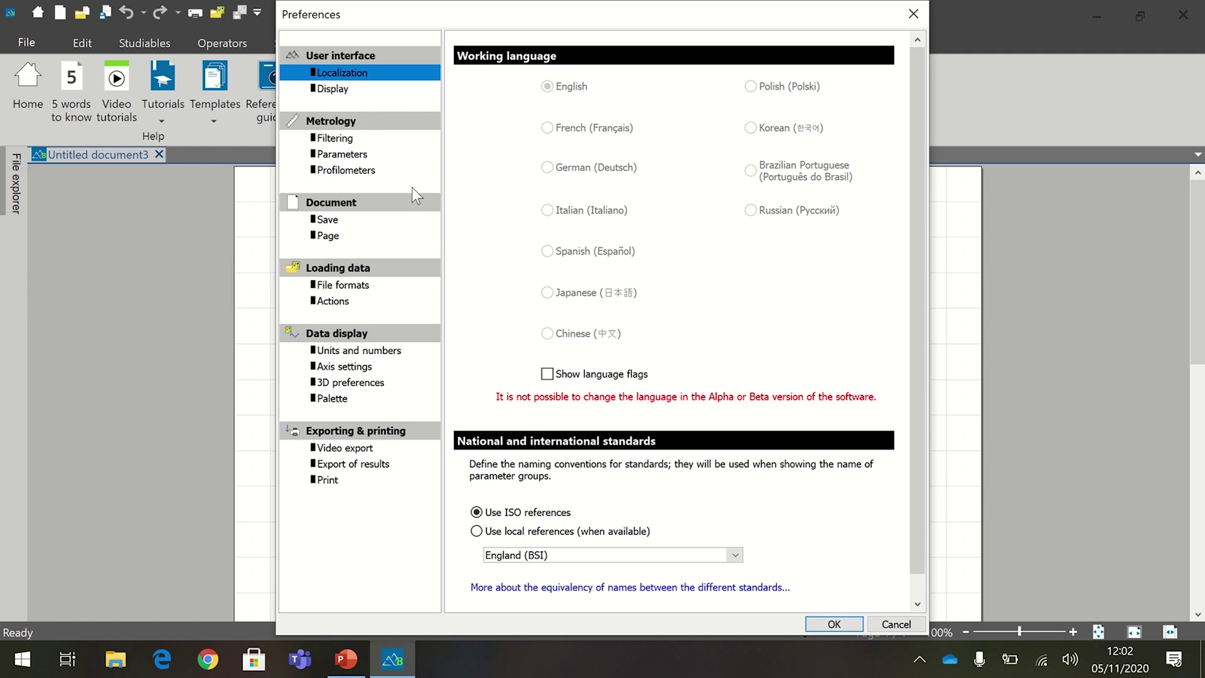
pyautogui.click(367, 176)
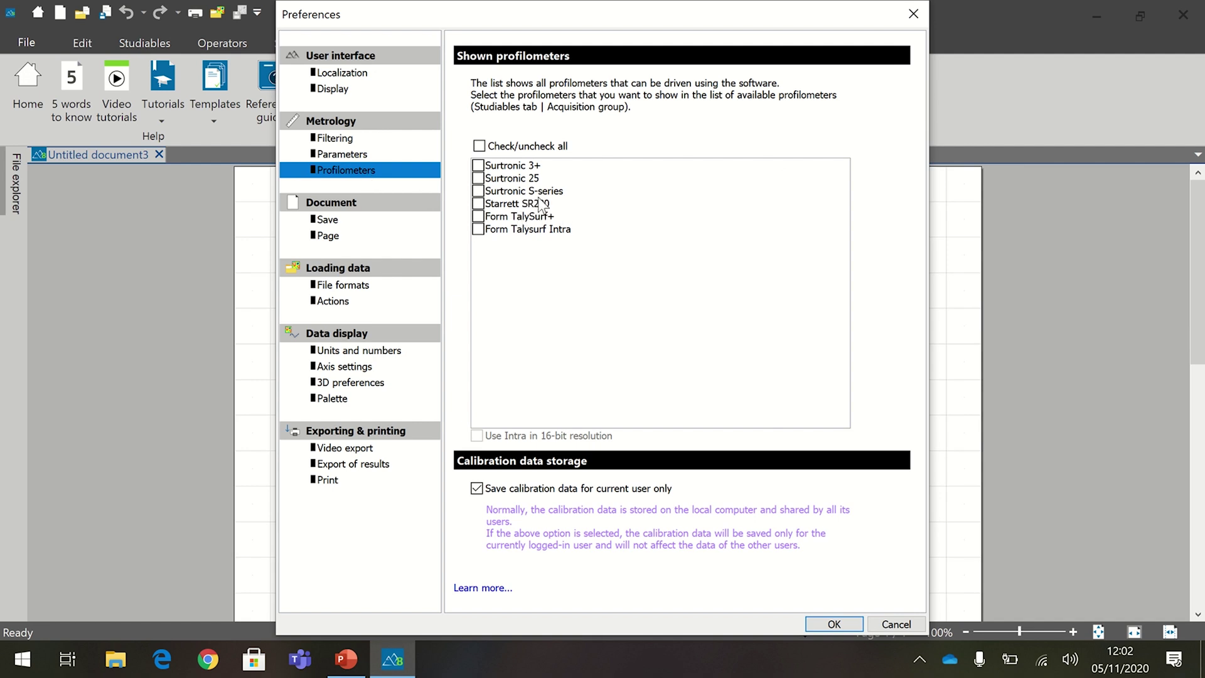
pyautogui.click(479, 148)
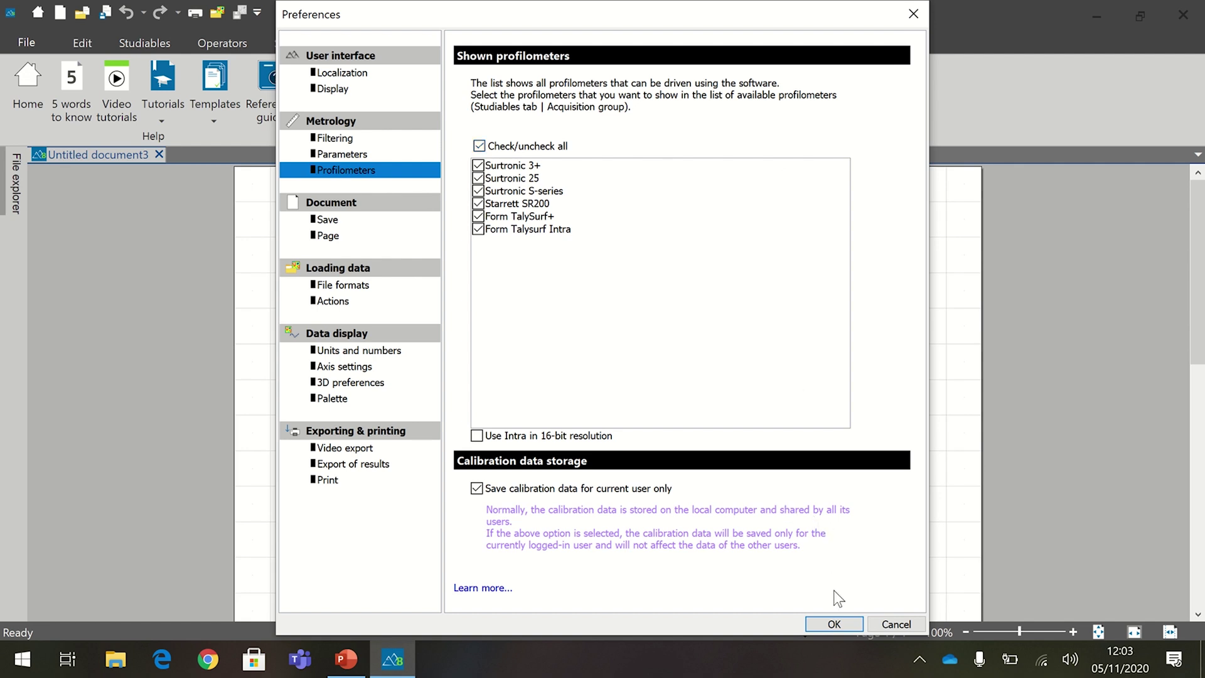
pyautogui.click(836, 624)
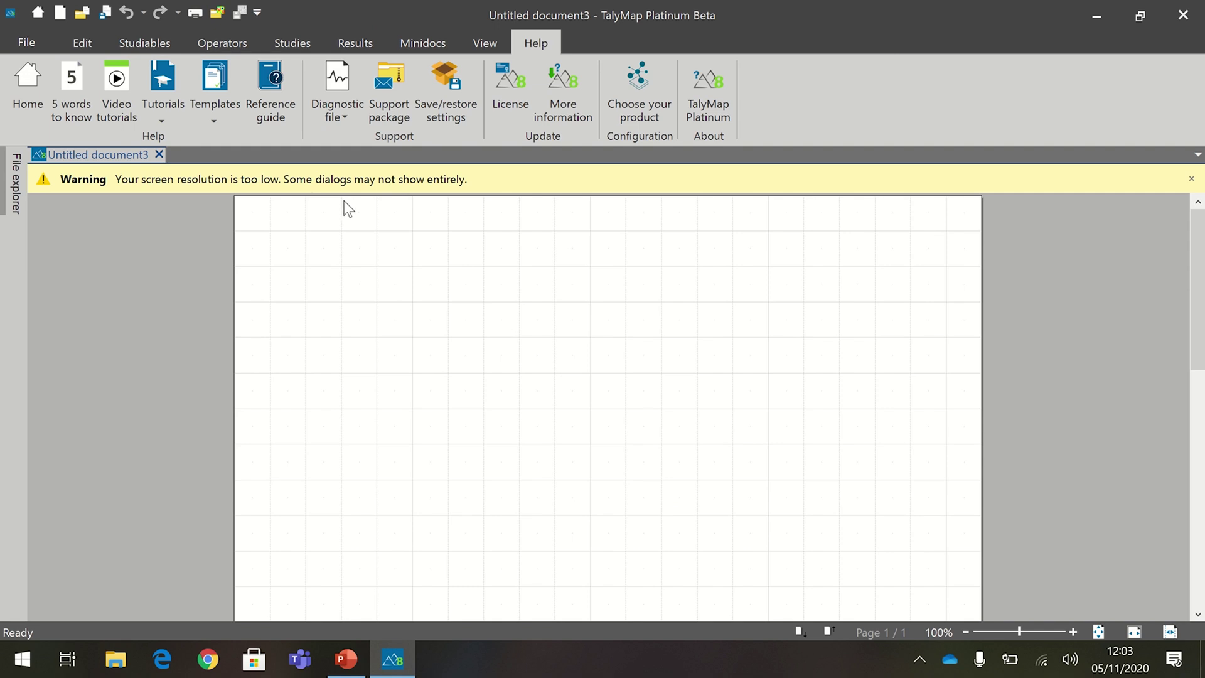
# Select the Surtronic S-series profilometer on the Studiables tab and open profile measurement.
pyautogui.click(143, 48)
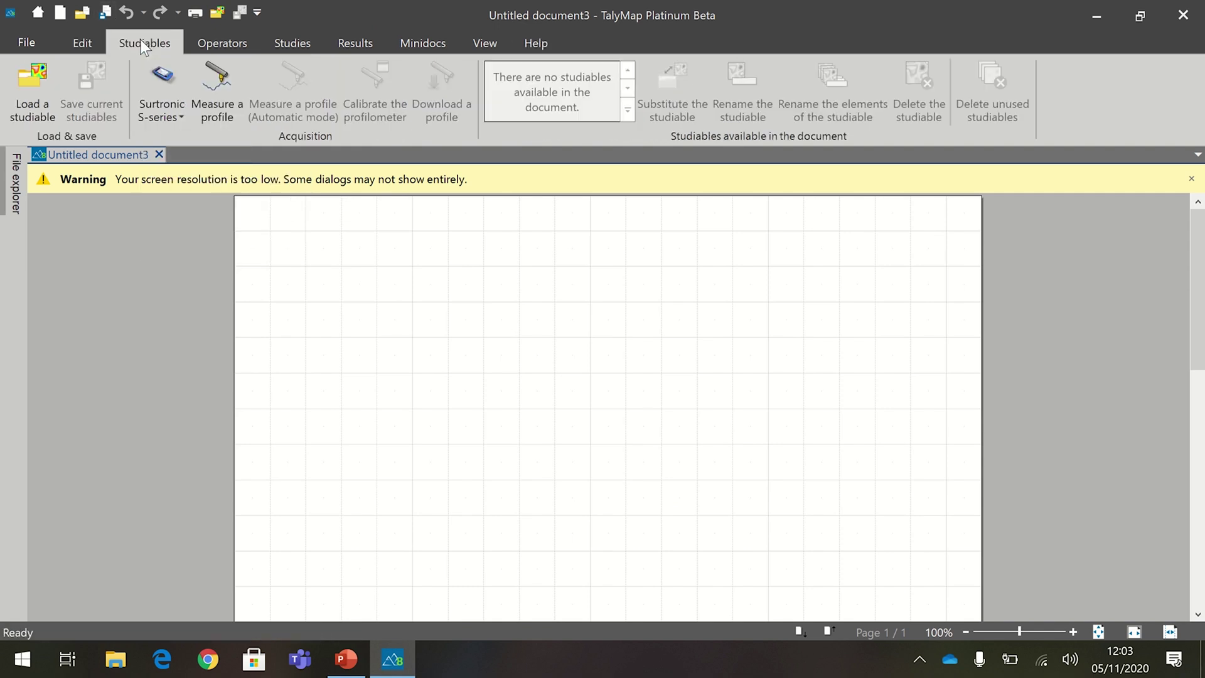
pyautogui.click(172, 111)
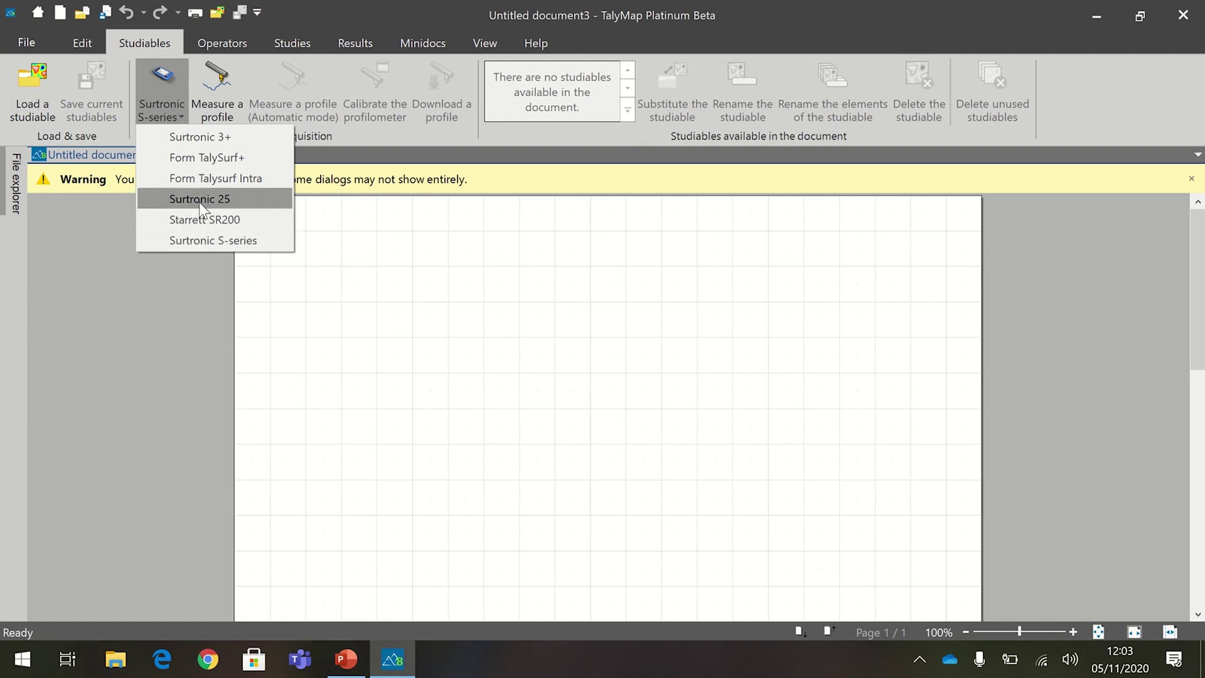
pyautogui.click(218, 242)
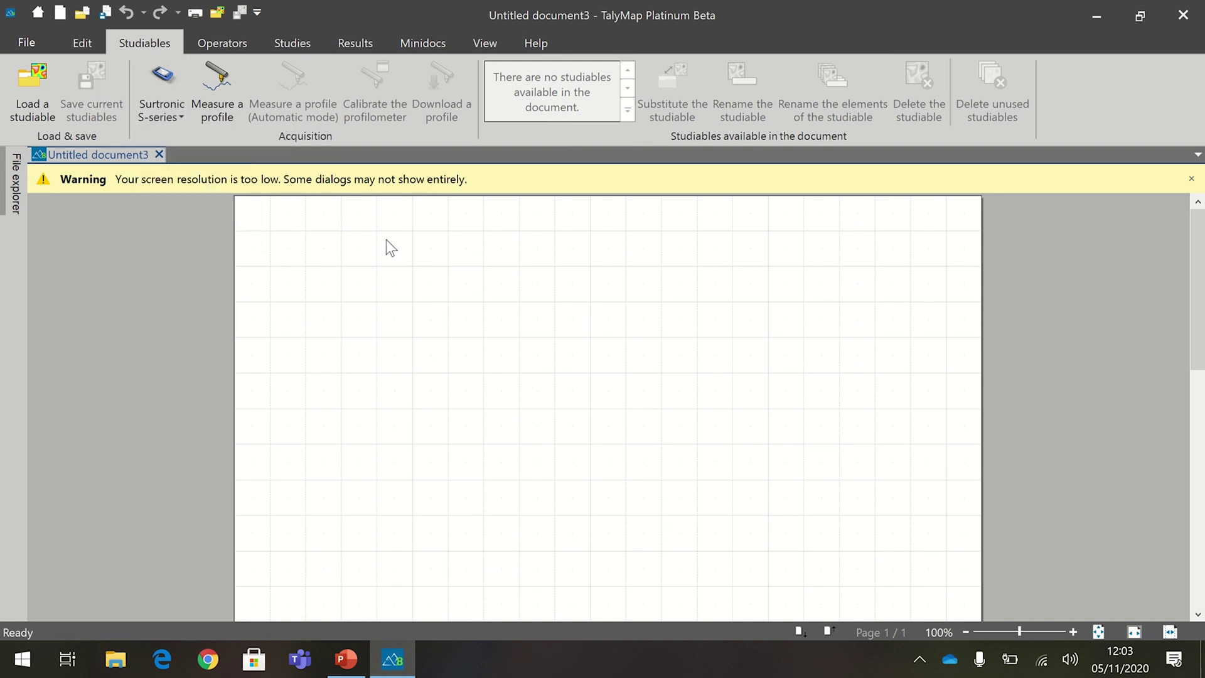
pyautogui.click(224, 115)
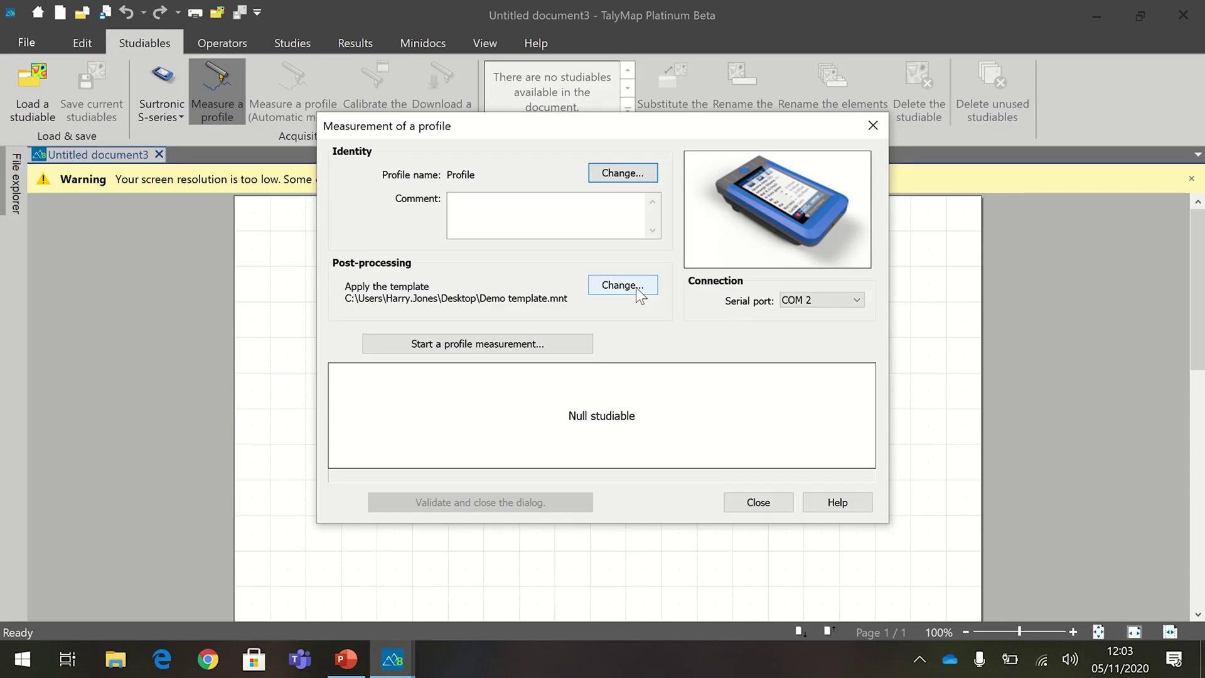
# Choose Demo template.mnt as the post-processing template for the measured profile.
pyautogui.click(623, 286)
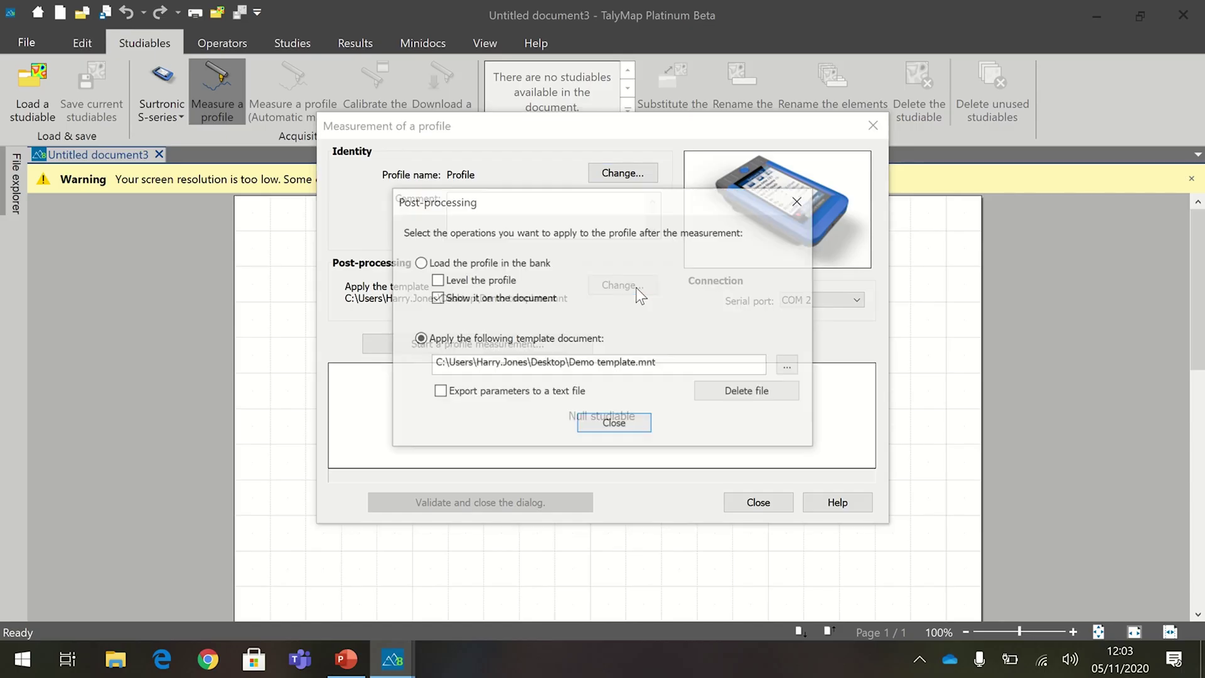
pyautogui.click(790, 365)
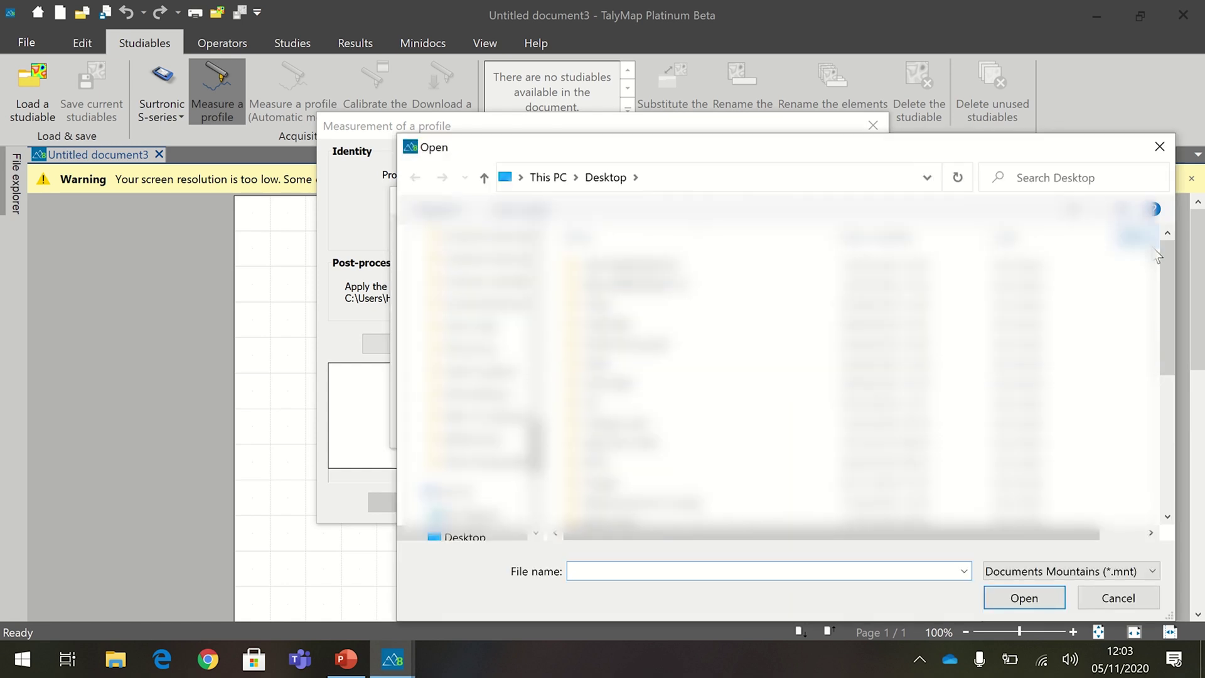
pyautogui.moveTo(1165, 264); pyautogui.dragTo(1177, 427)
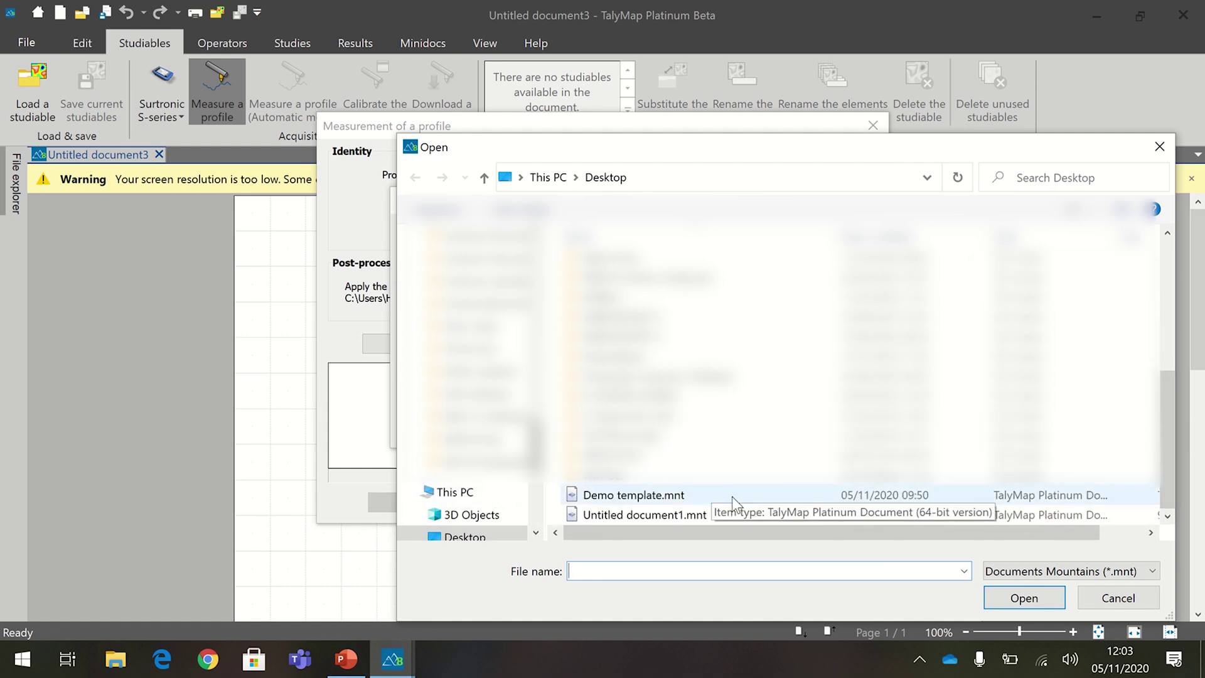
pyautogui.click(732, 496)
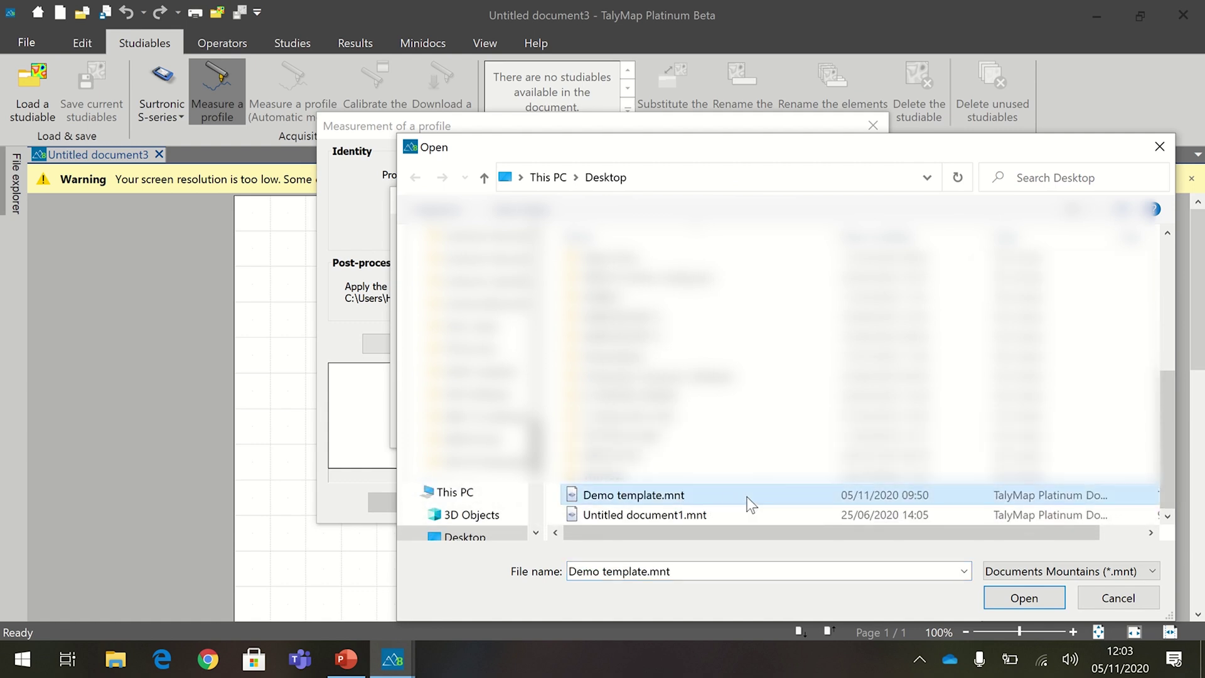
pyautogui.click(1013, 598)
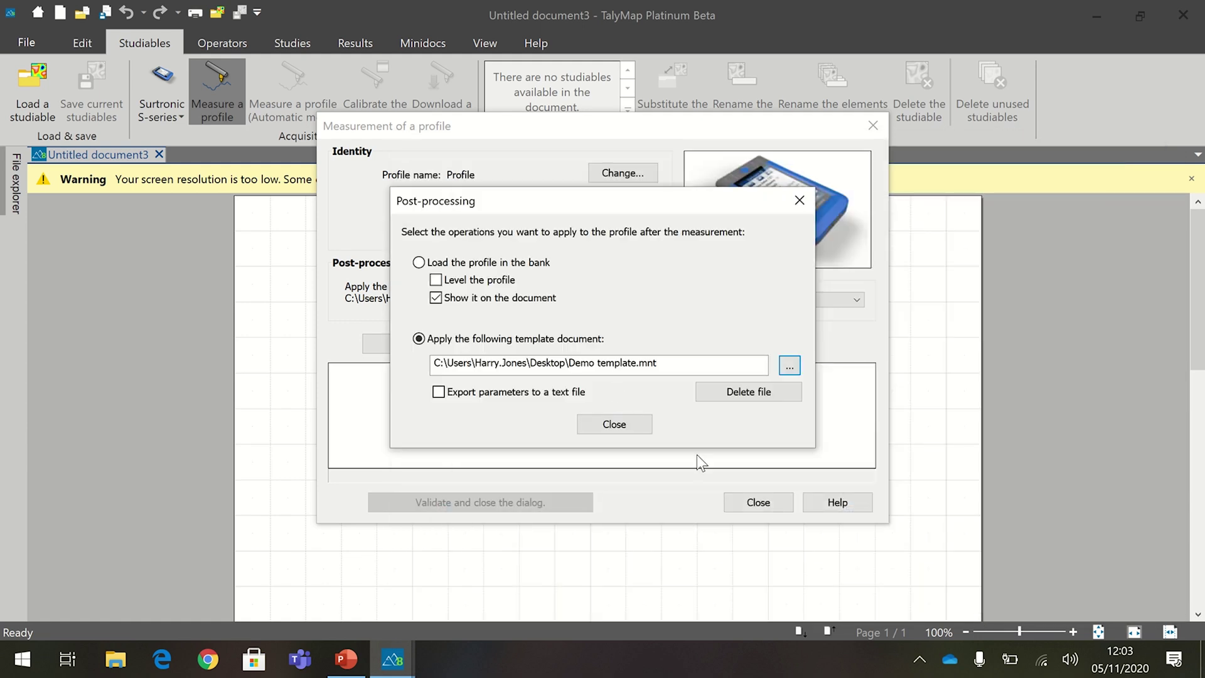
pyautogui.click(636, 427)
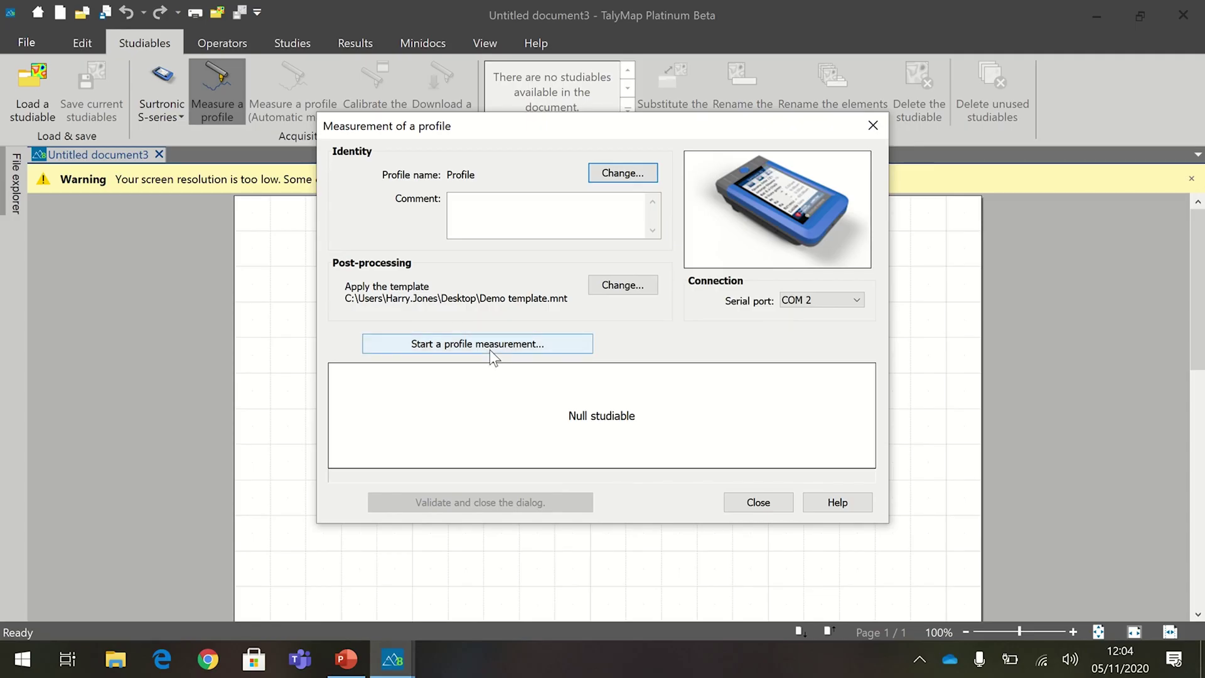
# Acquire the profile and validate it into the Demo template with Rz, Rt, Ra results.
pyautogui.click(489, 349)
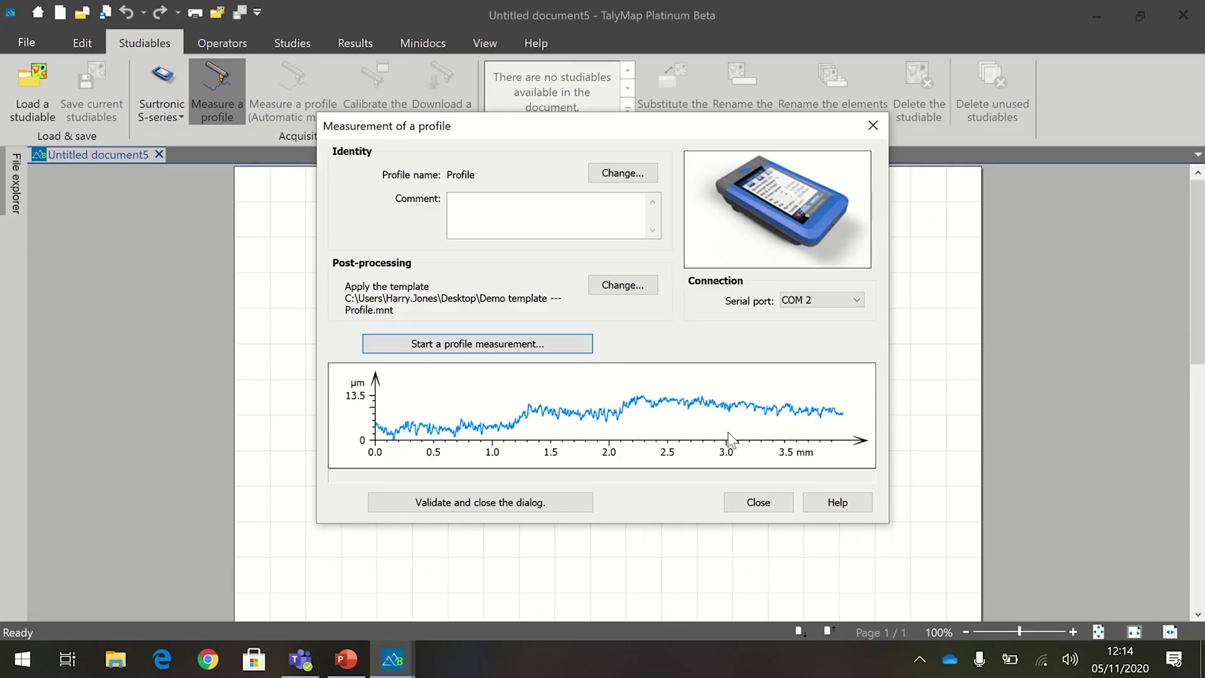
pyautogui.click(450, 503)
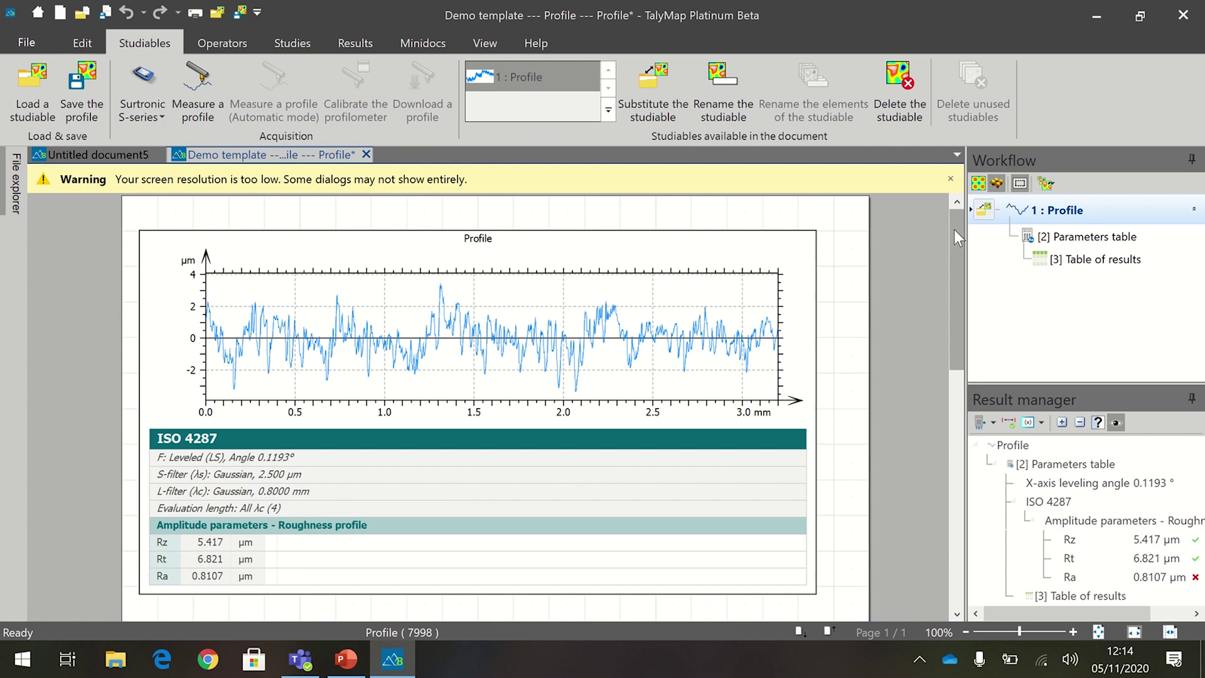
pyautogui.moveTo(954, 229); pyautogui.dragTo(954, 257)
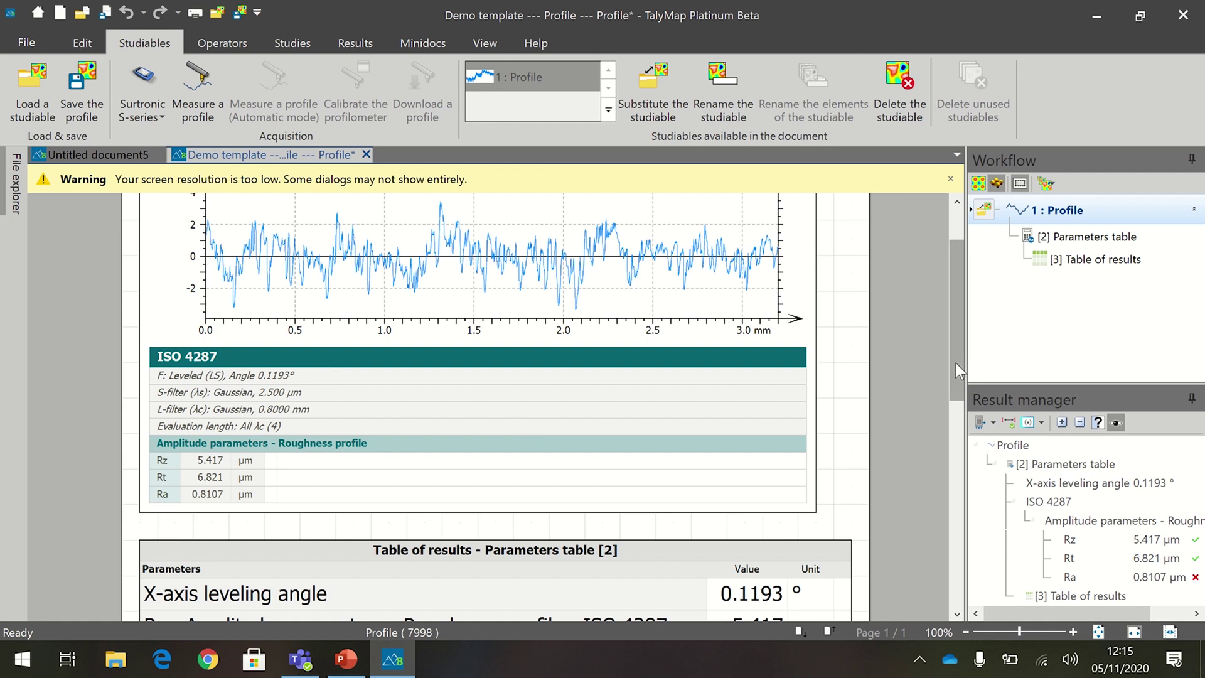
pyautogui.moveTo(955, 363); pyautogui.dragTo(956, 398)
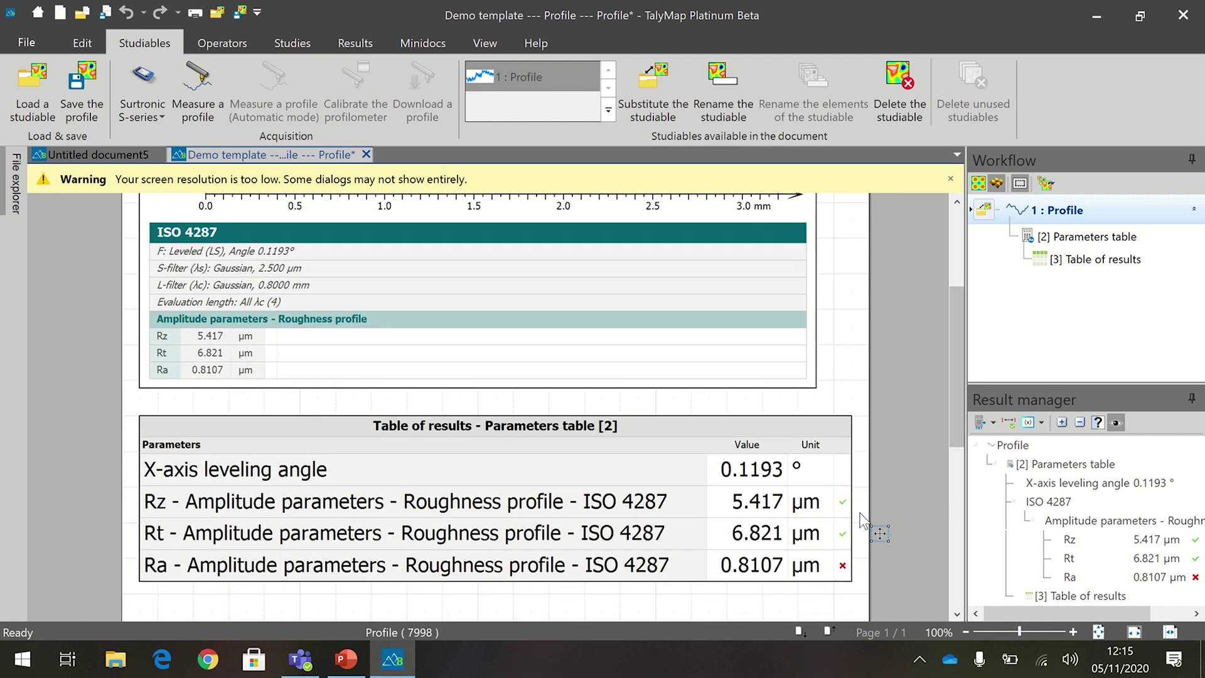